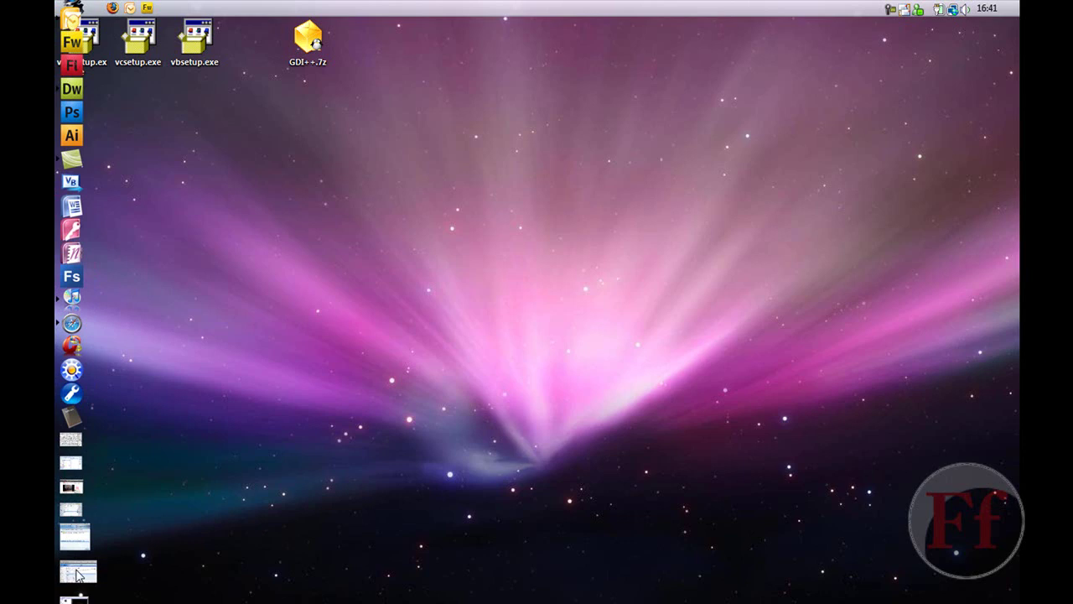
- Restore the browser window showing the Outlook Connector download details page
{"action": "left_click", "coordinate": [77, 574]}
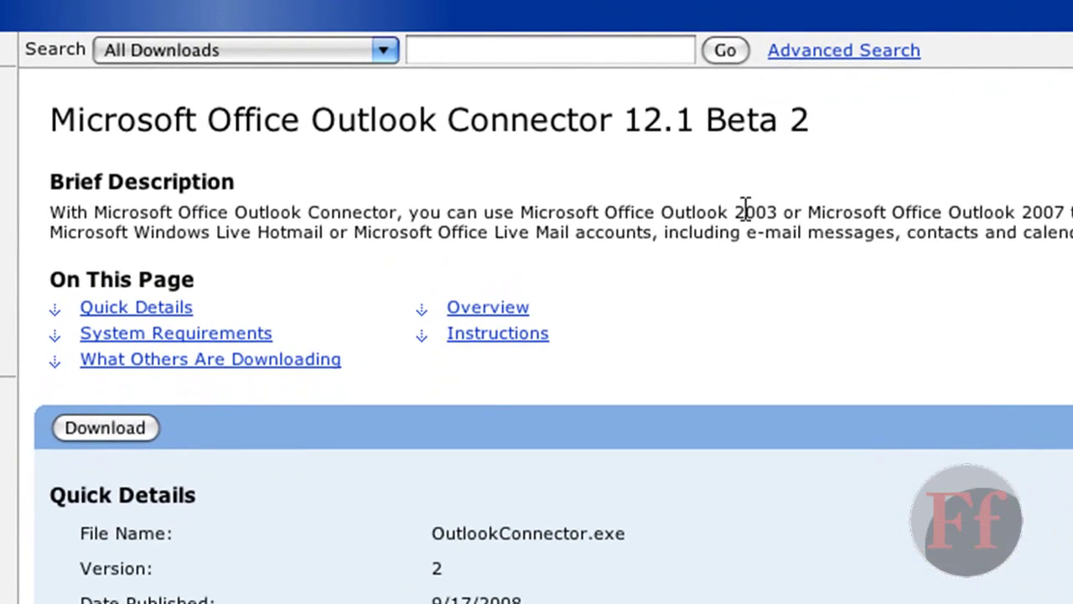
- Highlight the Outlook Connector description lines on supported Outlook versions and accounts, then switch to Outlook
{"action": "left_click_drag", "start_coordinate": [203, 235], "coordinate": [273, 219]}
{"action": "left_click", "coordinate": [402, 211]}
{"action": "left_click_drag", "start_coordinate": [419, 211], "coordinate": [431, 211]}
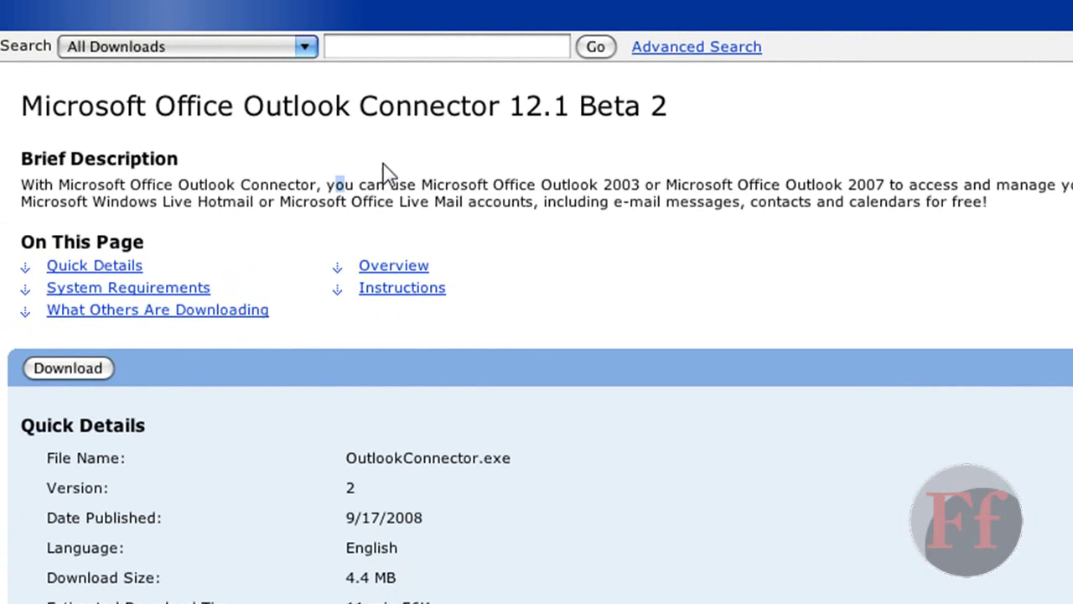
{"action": "left_click_drag", "start_coordinate": [391, 183], "coordinate": [540, 201]}
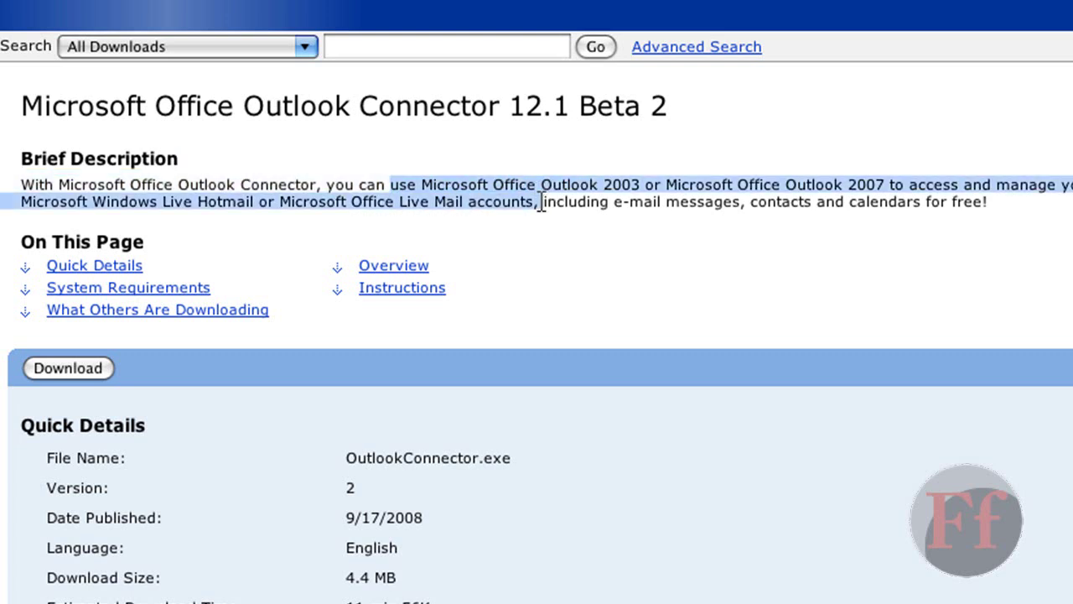
{"action": "left_click", "coordinate": [541, 183]}
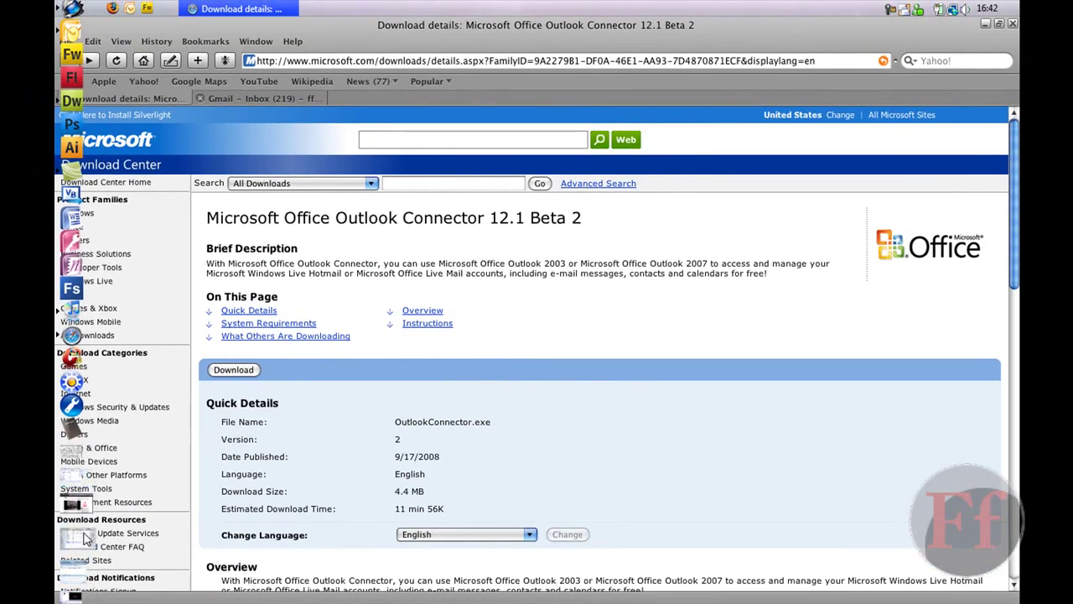
{"action": "left_click", "coordinate": [83, 539]}
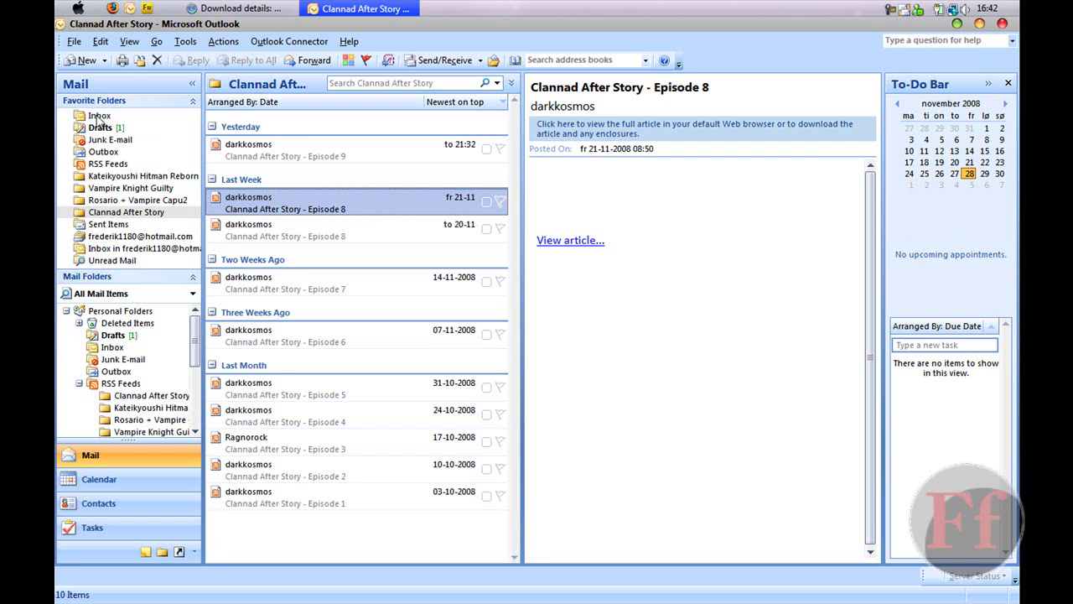
- Go to the Inbox and open Tools > Account Settings to list the e-mail accounts
{"action": "left_click", "coordinate": [97, 118]}
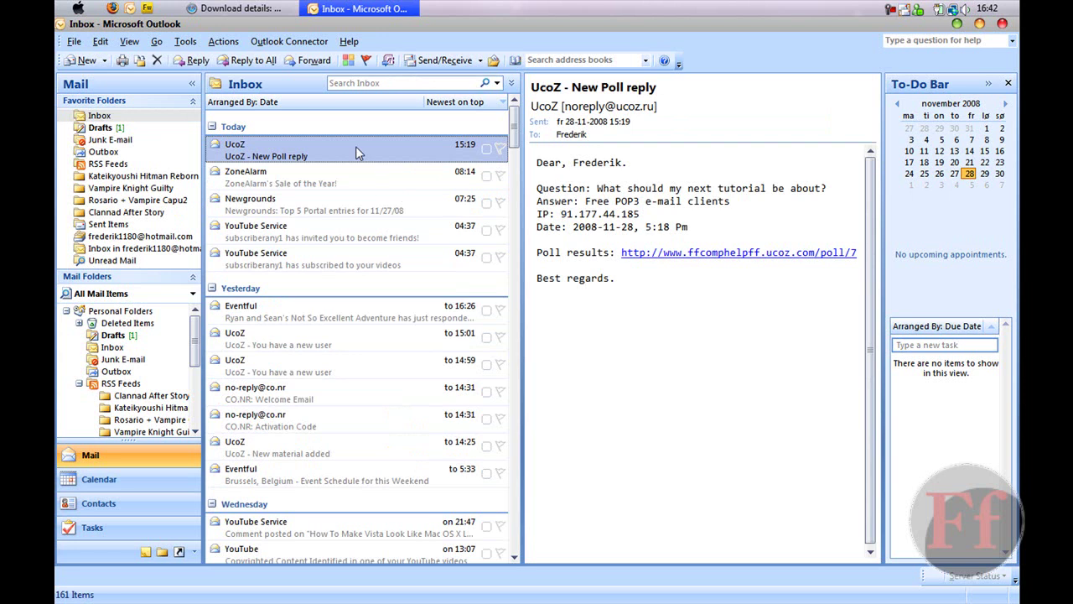
{"action": "left_click", "coordinate": [186, 41]}
{"action": "left_click", "coordinate": [234, 221]}
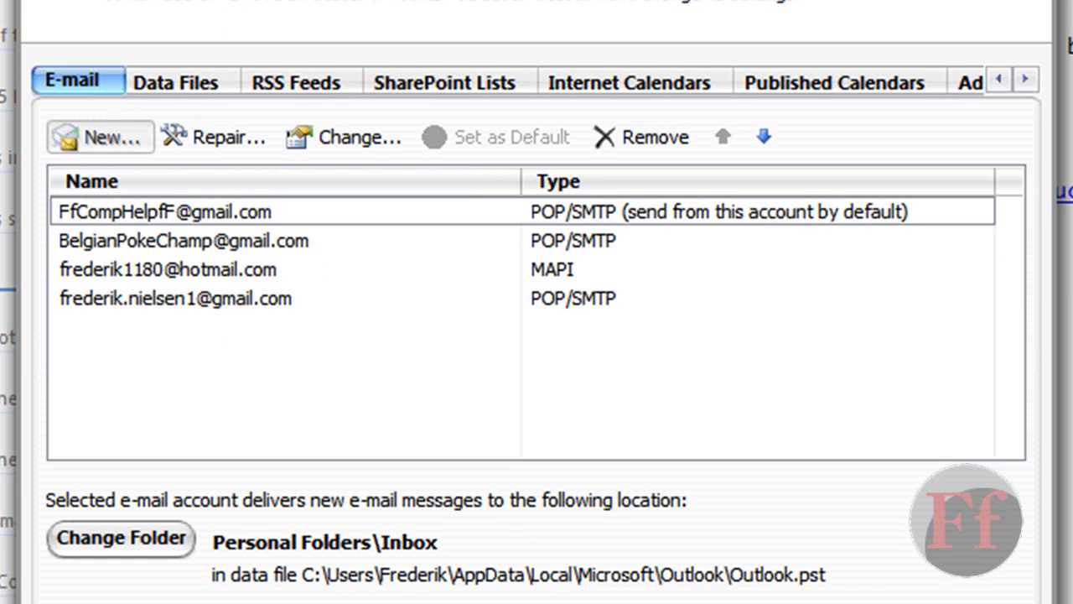
- Begin a new e-mail account, entering the user's name and Hotmail address
{"action": "left_click", "coordinate": [100, 134]}
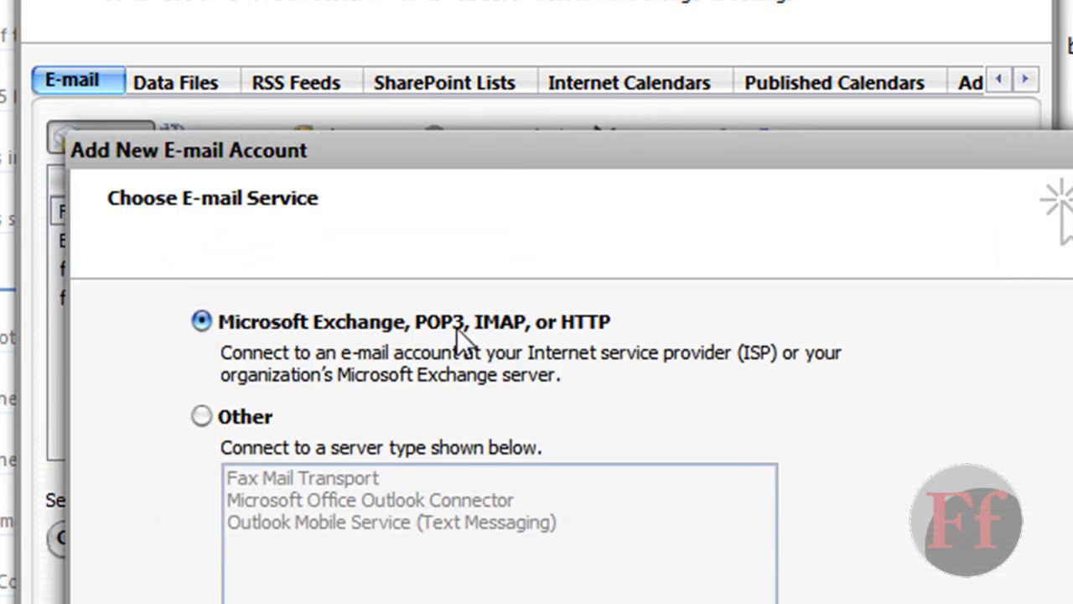
{"action": "key", "text": "Return"}
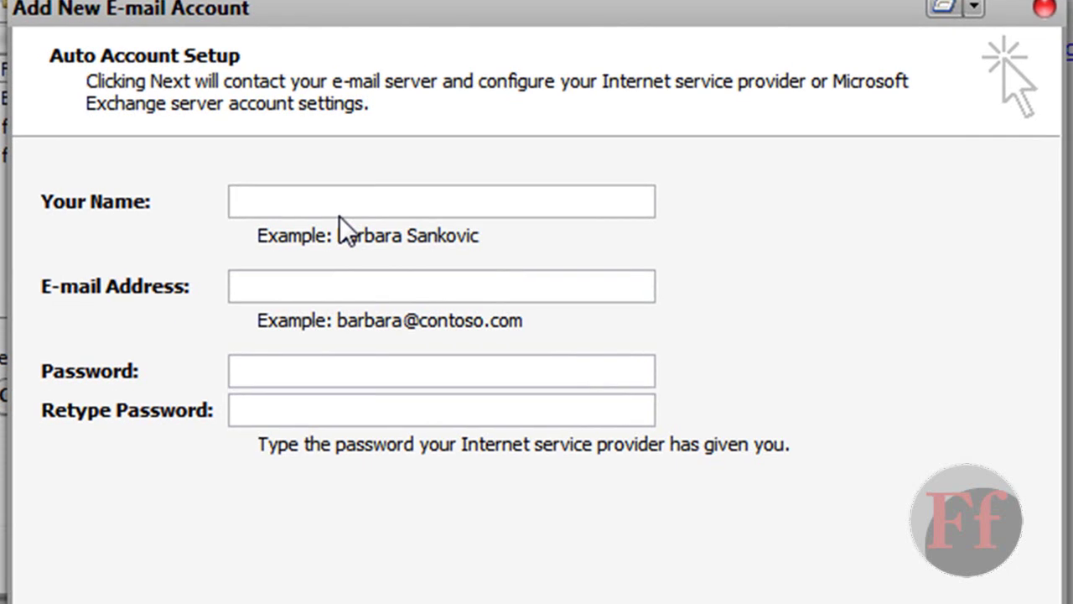
{"action": "type", "text": "BobMcCheese"}
{"action": "key", "text": "Tab"}
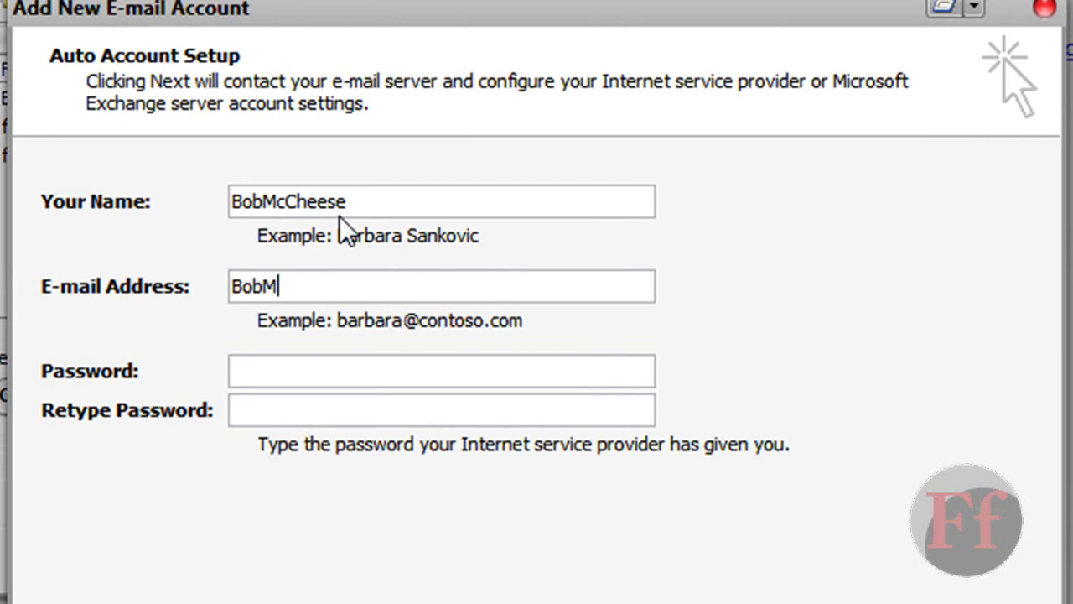
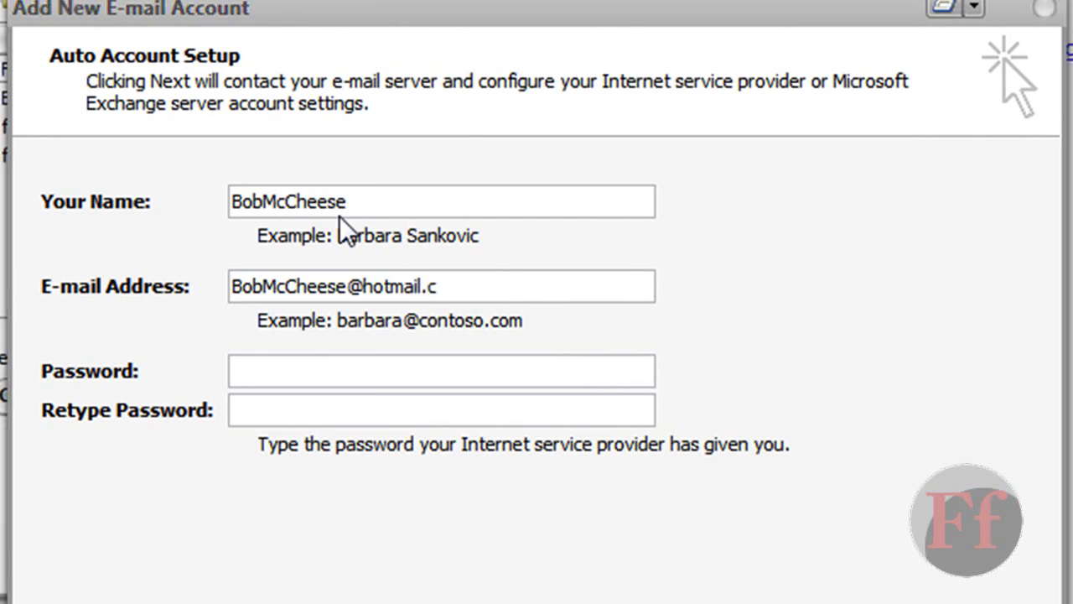
{"action": "key", "text": "Tab"}
- Enter the account password twice and decline saving the sign-in credentials
{"action": "type", "text": "******"}
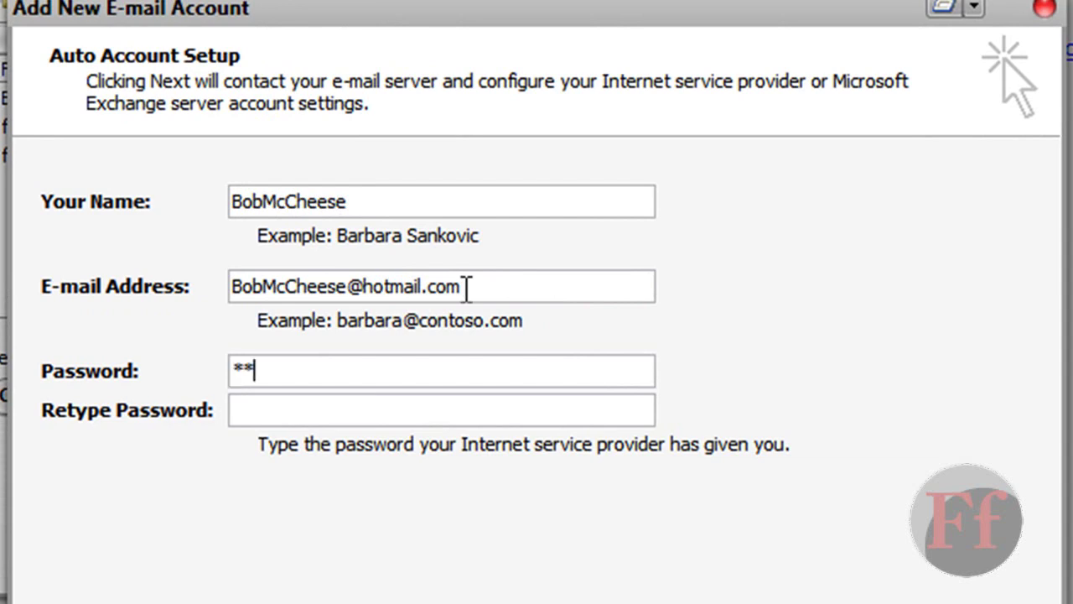
{"action": "type", "text": "***"}
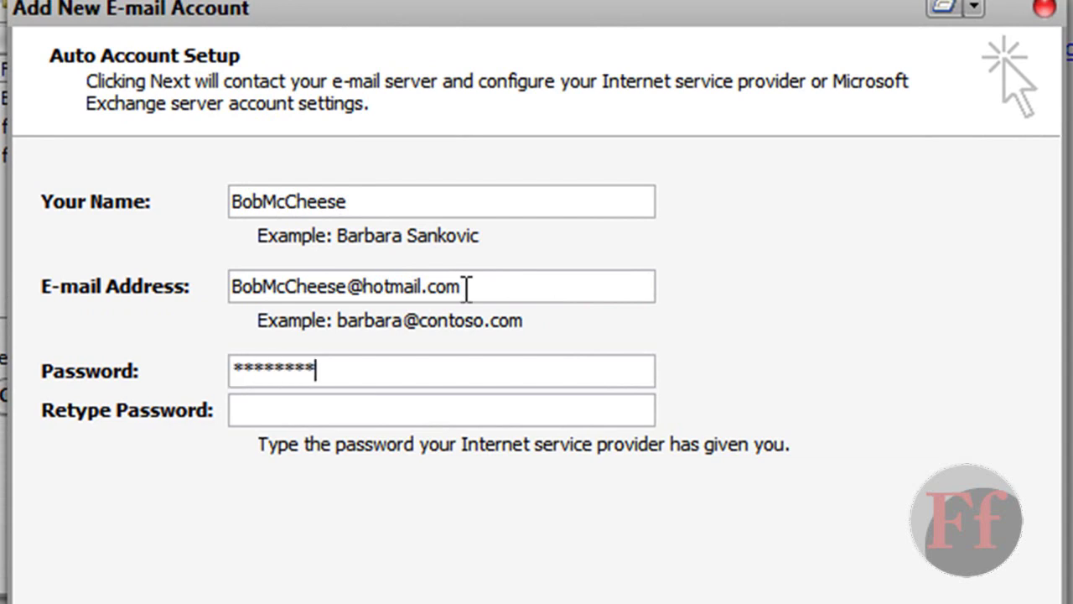
{"action": "type", "text": "****"}
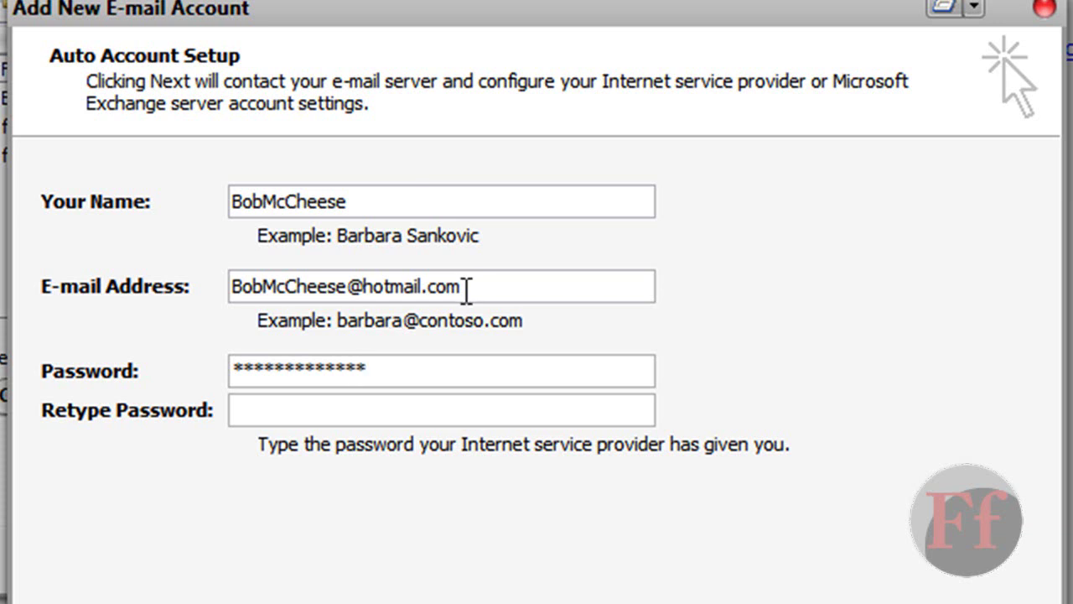
{"action": "key", "text": "Tab"}
{"action": "type", "text": "*********"}
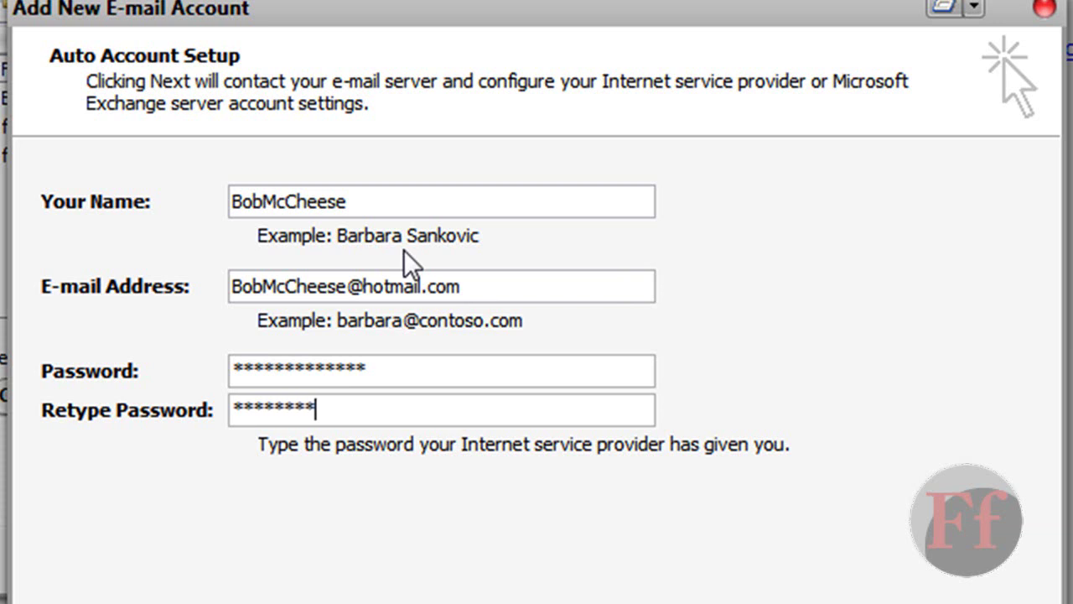
{"action": "type", "text": "*****"}
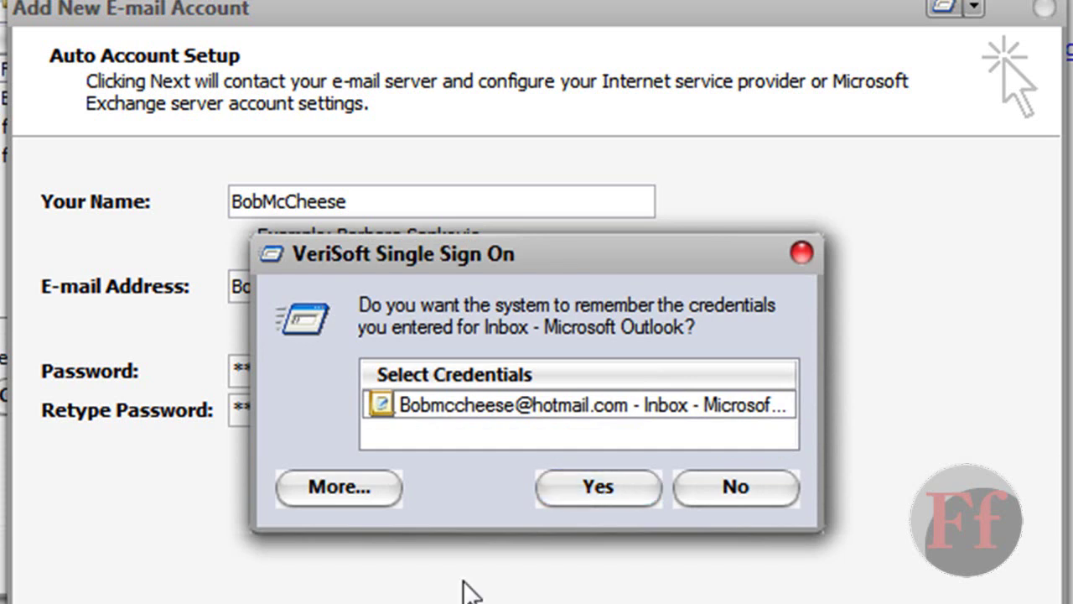
{"action": "left_click", "coordinate": [762, 489]}
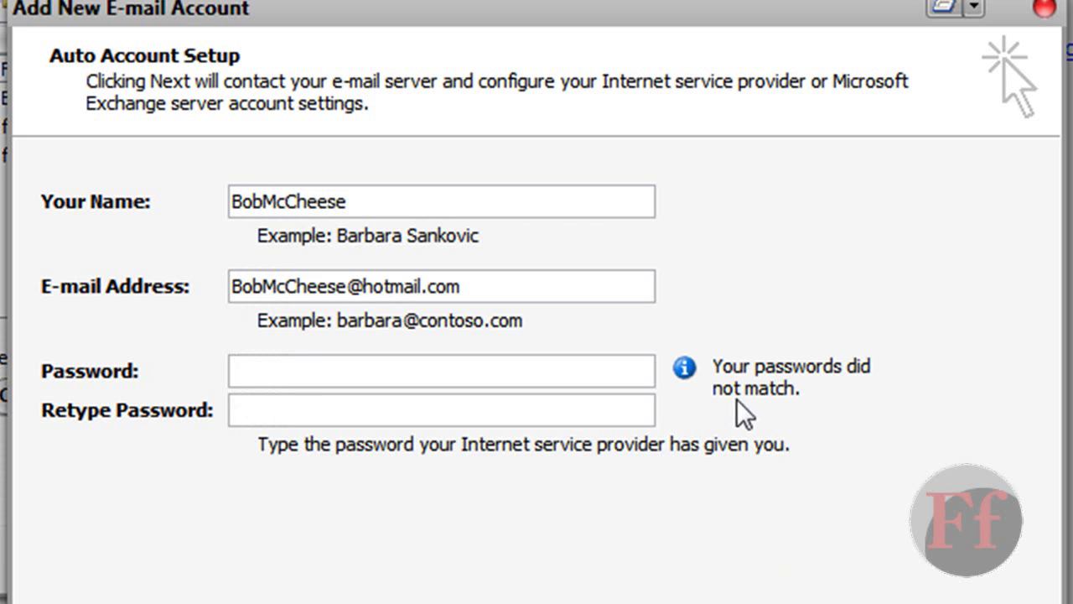
- Cancel the new account wizard, close Account Settings and return to the download page
{"action": "left_click", "coordinate": [1044, 8]}
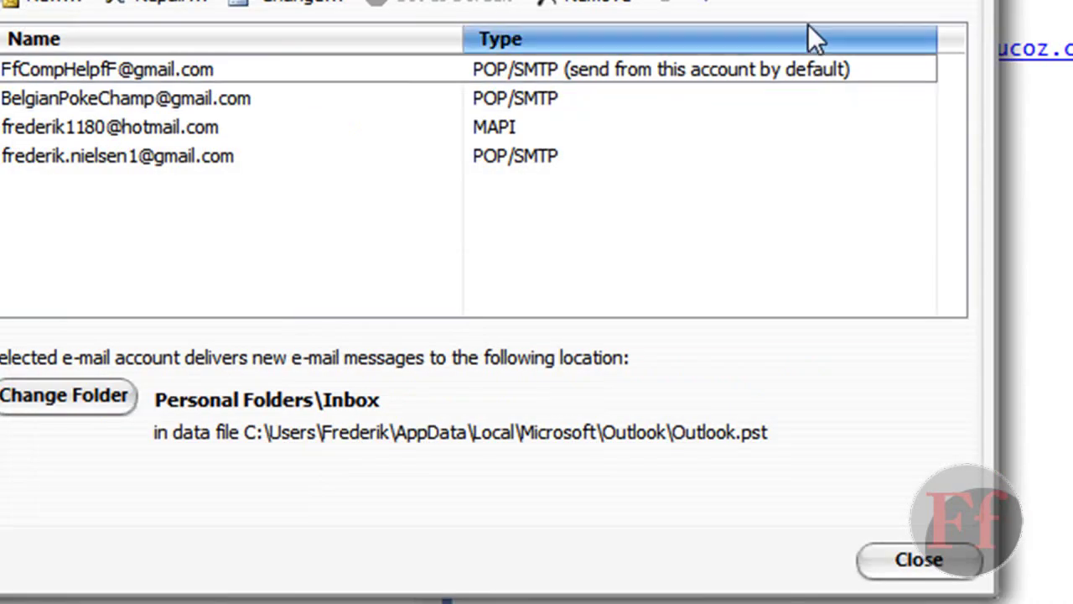
{"action": "left_click", "coordinate": [634, 121]}
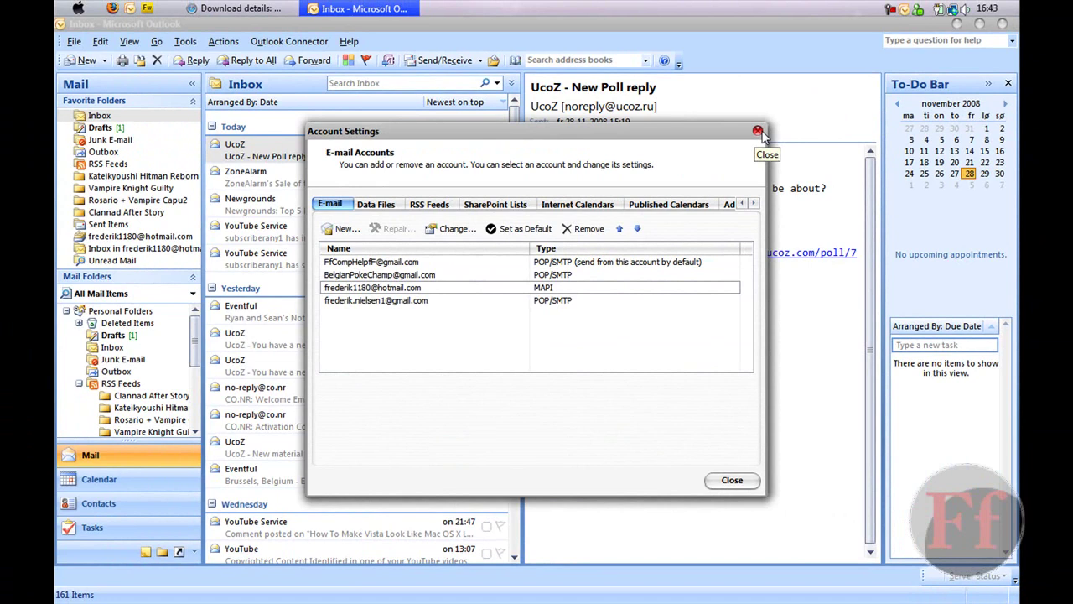
{"action": "left_click", "coordinate": [757, 132]}
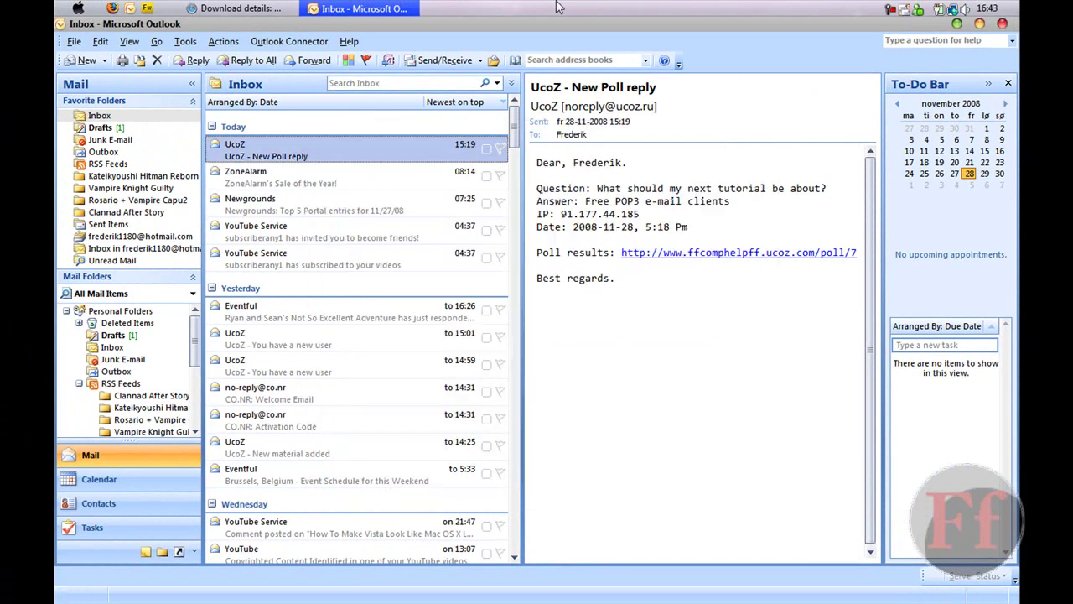
{"action": "left_click", "coordinate": [234, 8]}
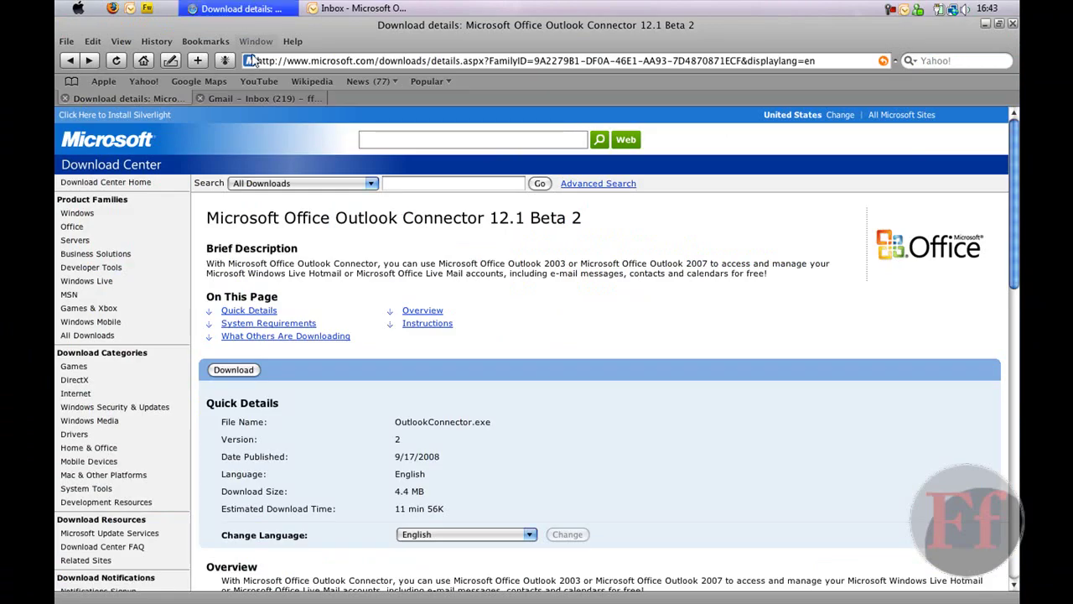
- Clear the heading selection on the download page and switch to the Gmail inbox tab
{"action": "left_click_drag", "start_coordinate": [422, 209], "coordinate": [590, 216]}
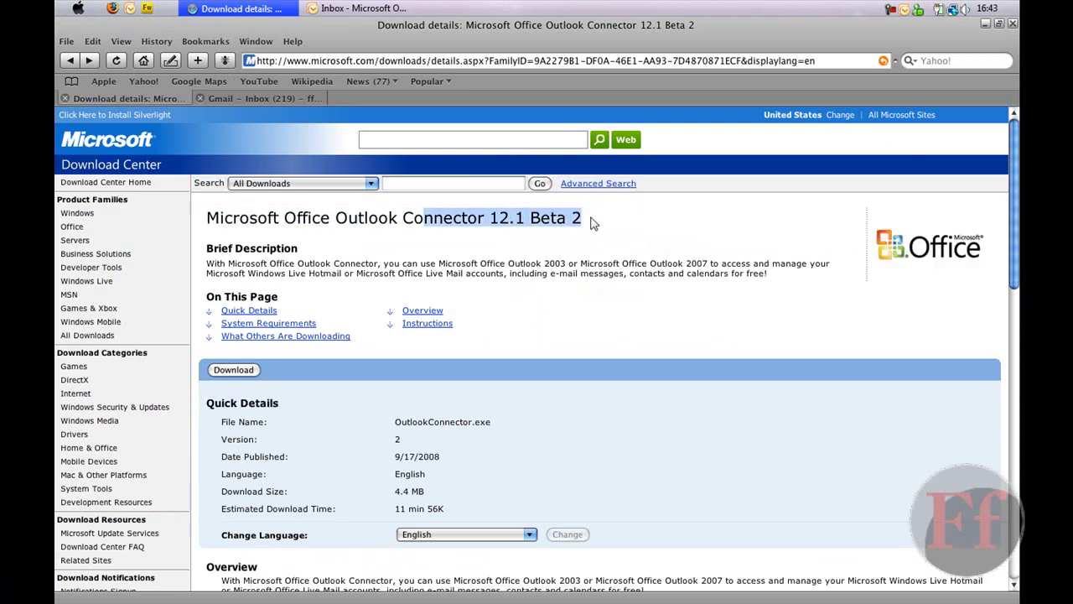
{"action": "left_click", "coordinate": [585, 225]}
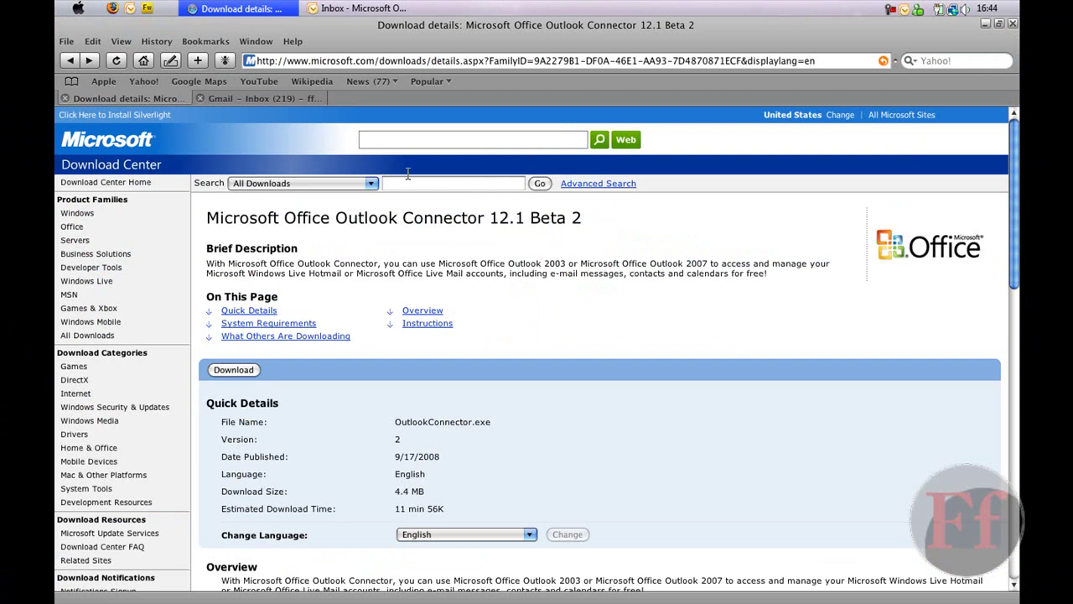
{"action": "left_click", "coordinate": [297, 99]}
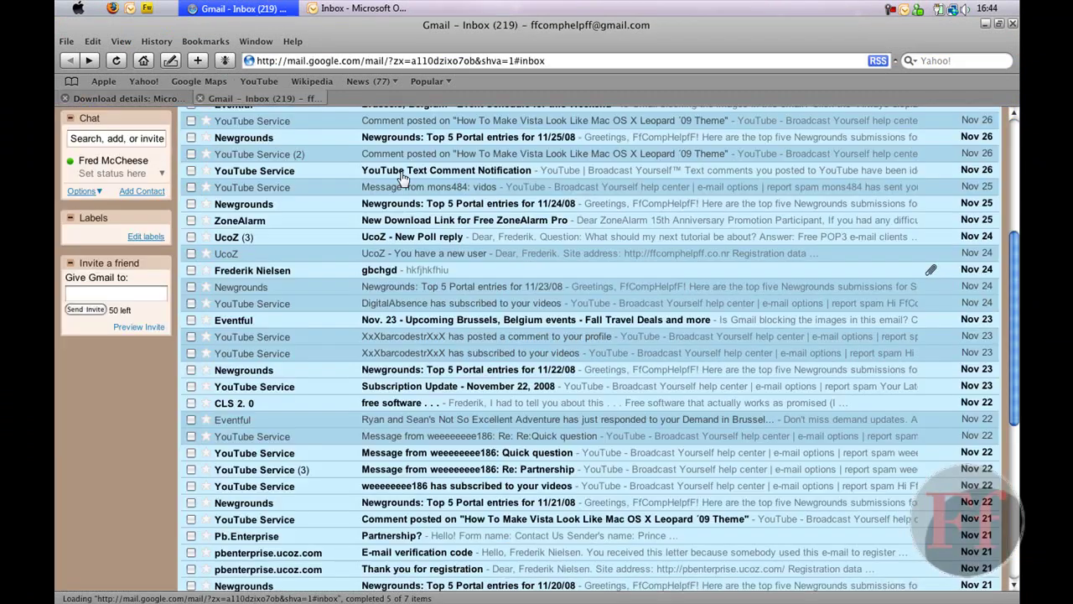
- Hide the Colors and themes banner, glance at the Spam folder, and return to the inbox
{"action": "scroll", "coordinate": [1018, 306], "scroll_direction": "up", "scroll_amount": 5}
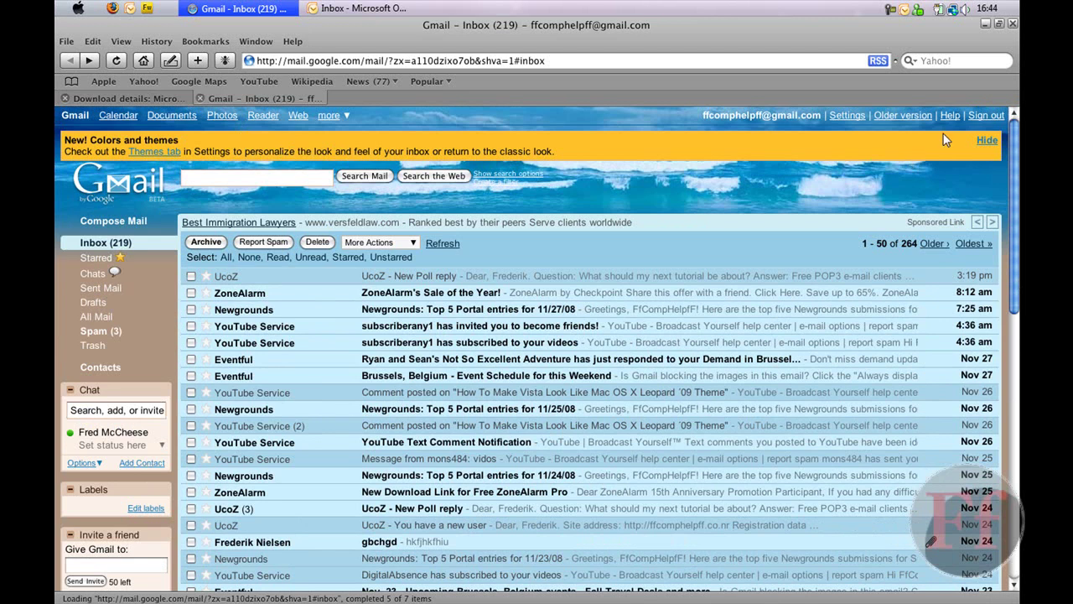
{"action": "left_click", "coordinate": [986, 140]}
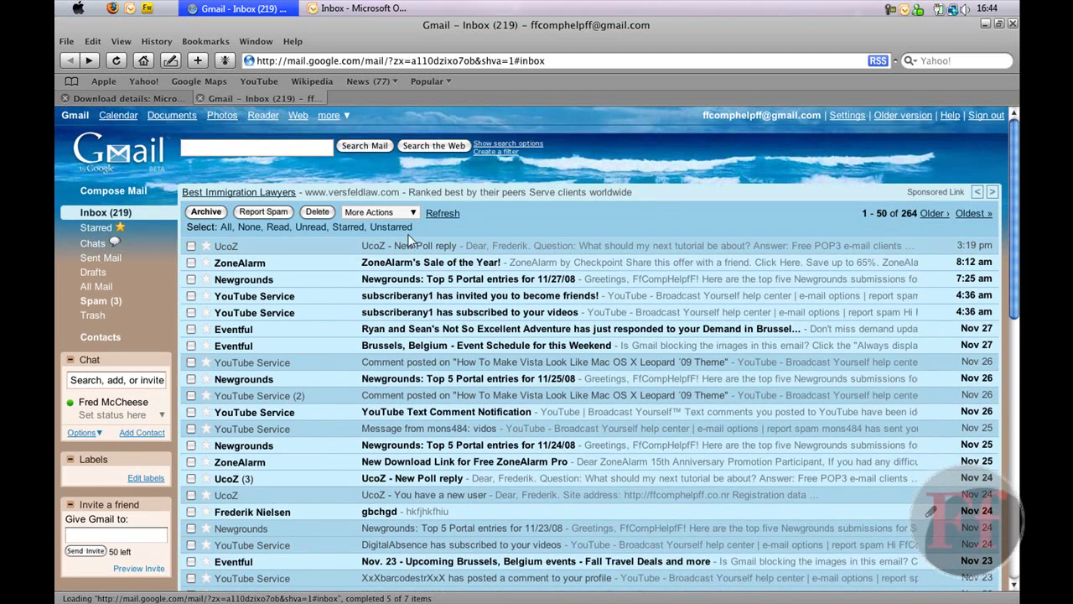
{"action": "scroll", "coordinate": [623, 282], "scroll_direction": "down", "scroll_amount": 3}
{"action": "scroll", "coordinate": [625, 283], "scroll_direction": "up", "scroll_amount": 3}
{"action": "left_click", "coordinate": [98, 305]}
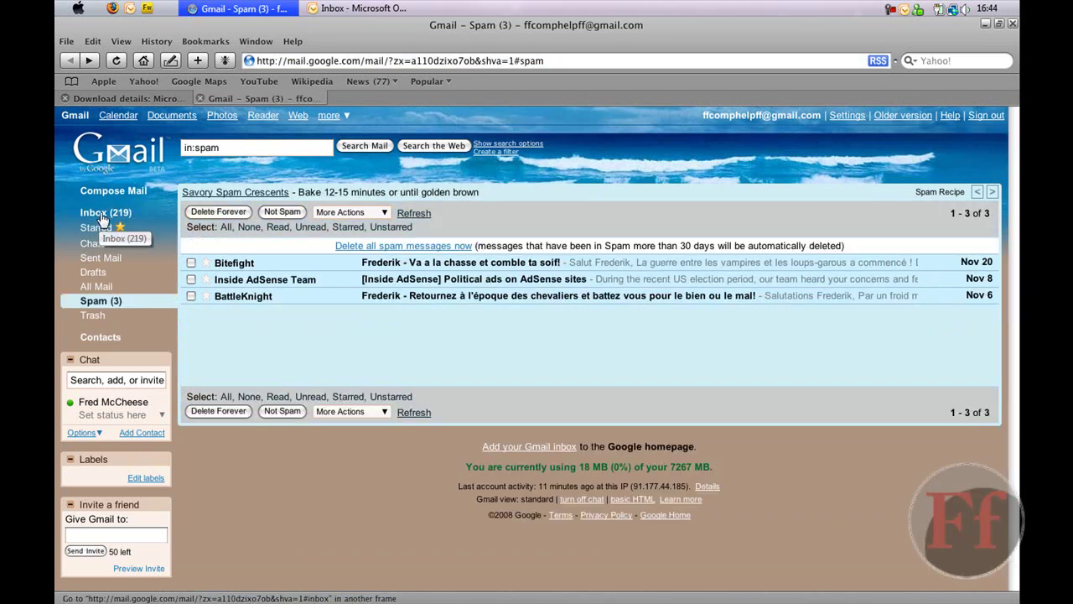
{"action": "left_click", "coordinate": [101, 217]}
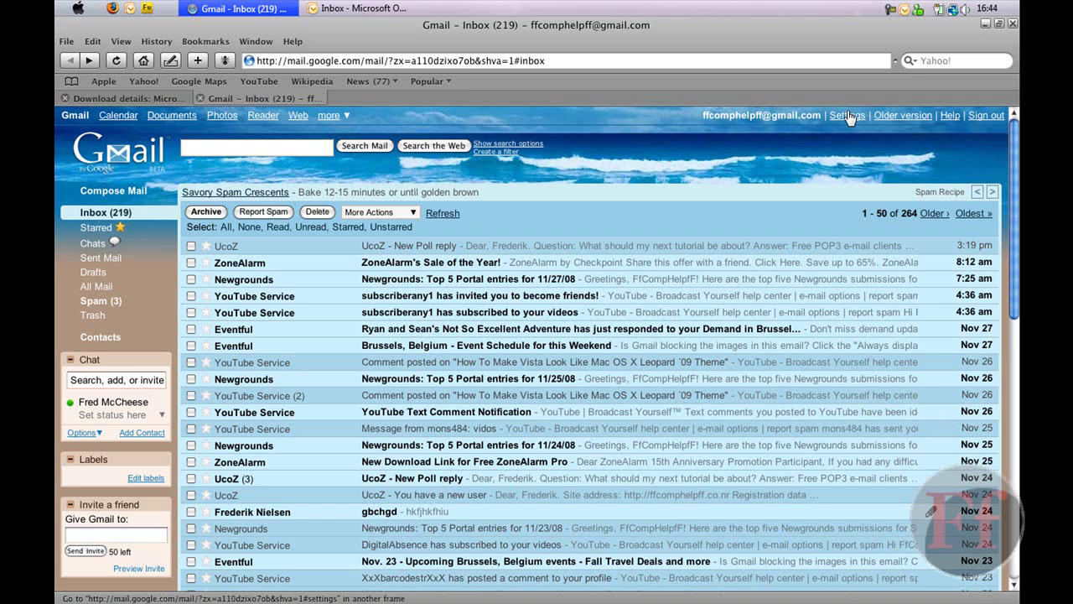
- In Forwarding and POP/IMAP settings, choose 'Enable POP for mail that arrives from now on'
{"action": "left_click", "coordinate": [849, 117]}
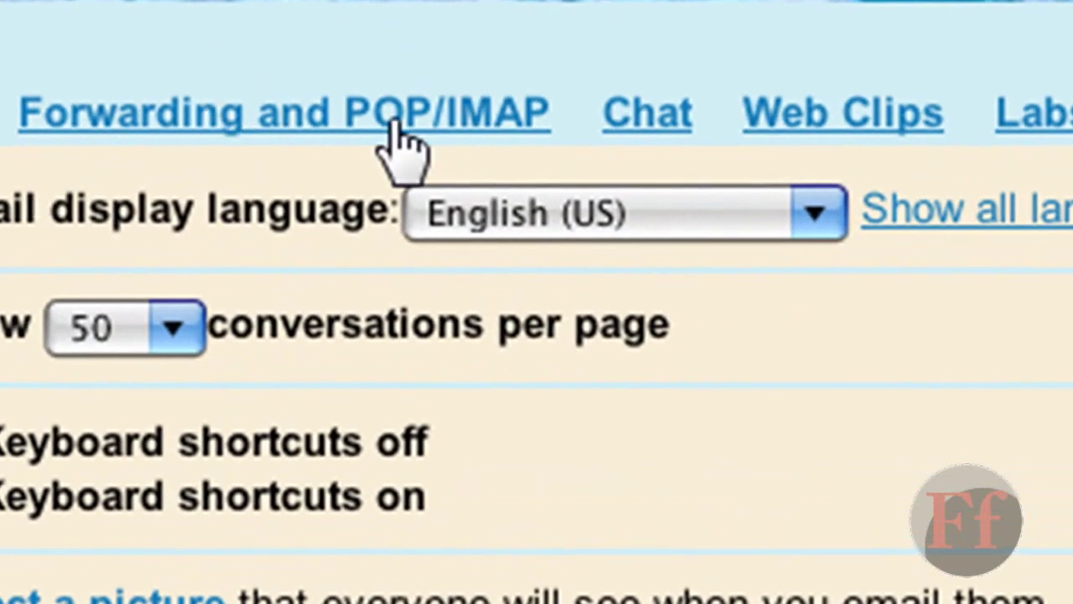
{"action": "left_click", "coordinate": [457, 126]}
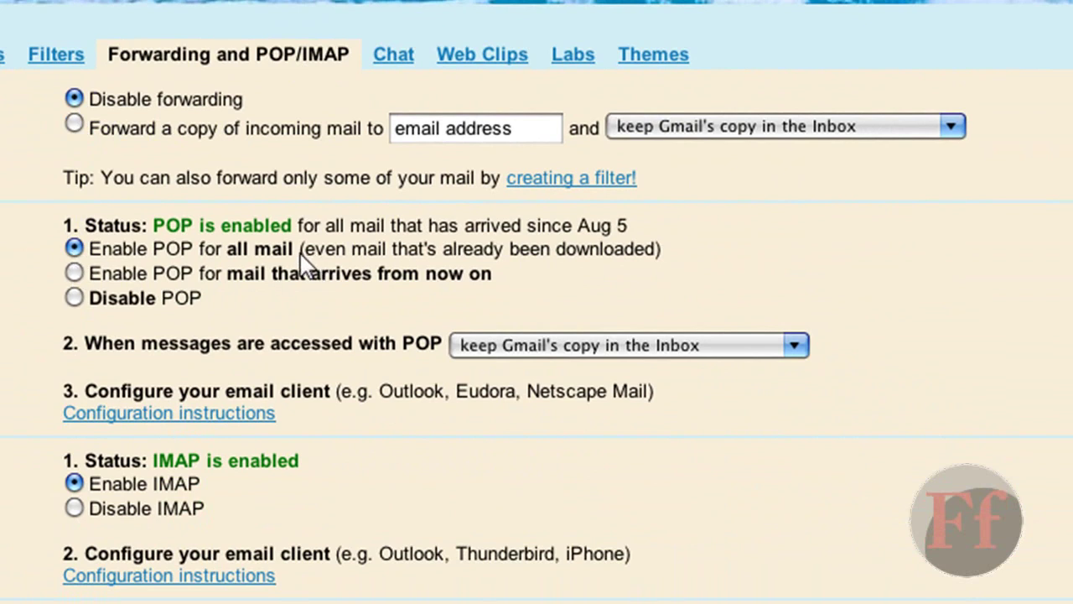
{"action": "left_click", "coordinate": [74, 274]}
{"action": "left_click", "coordinate": [75, 248]}
{"action": "left_click", "coordinate": [74, 273]}
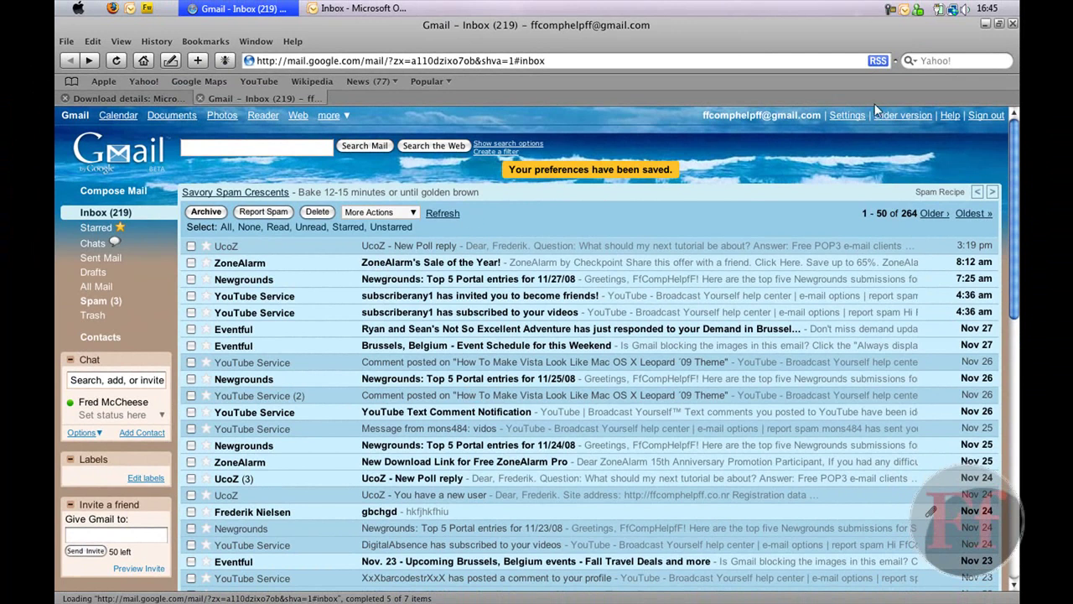
{"action": "left_click", "coordinate": [847, 115]}
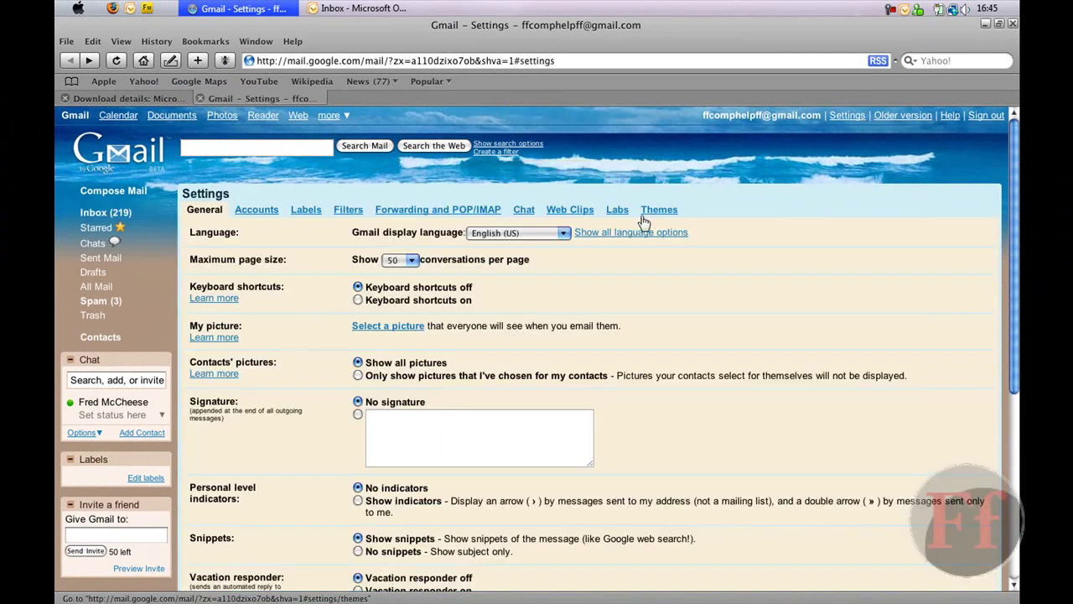
- Open the POP configuration instructions listing supported clients such as Outlook 2007
{"action": "left_click", "coordinate": [438, 210]}
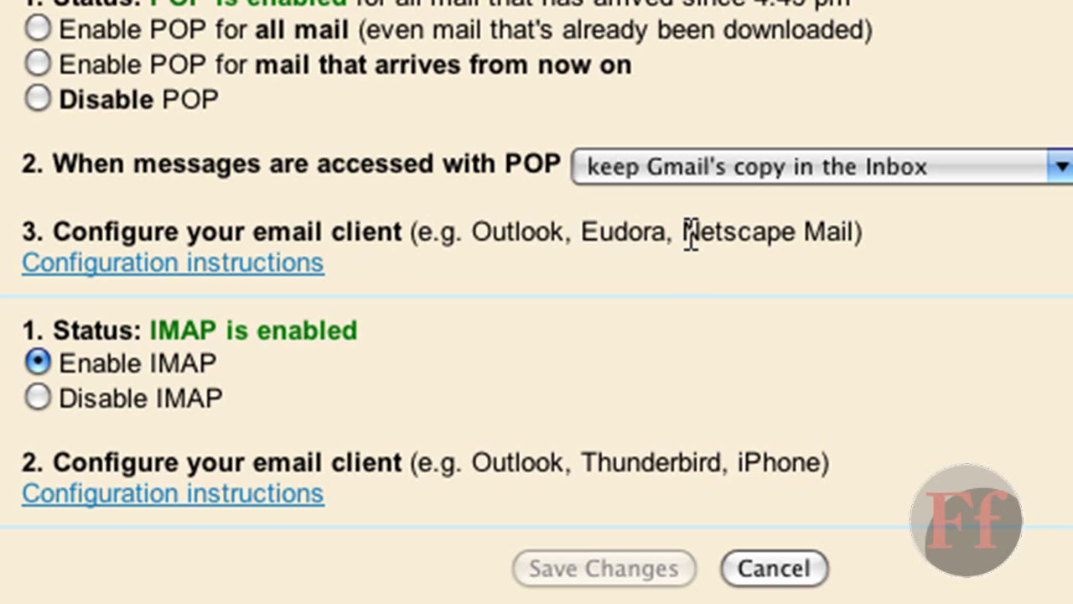
{"action": "left_click", "coordinate": [303, 265]}
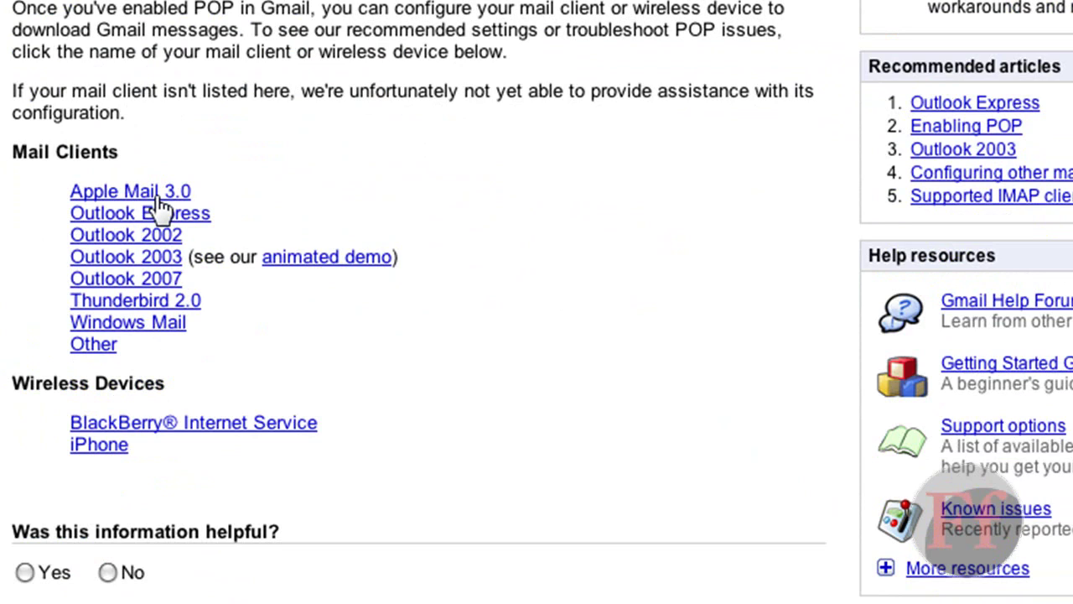
{"action": "scroll", "coordinate": [619, 398], "scroll_direction": "down", "scroll_amount": 1}
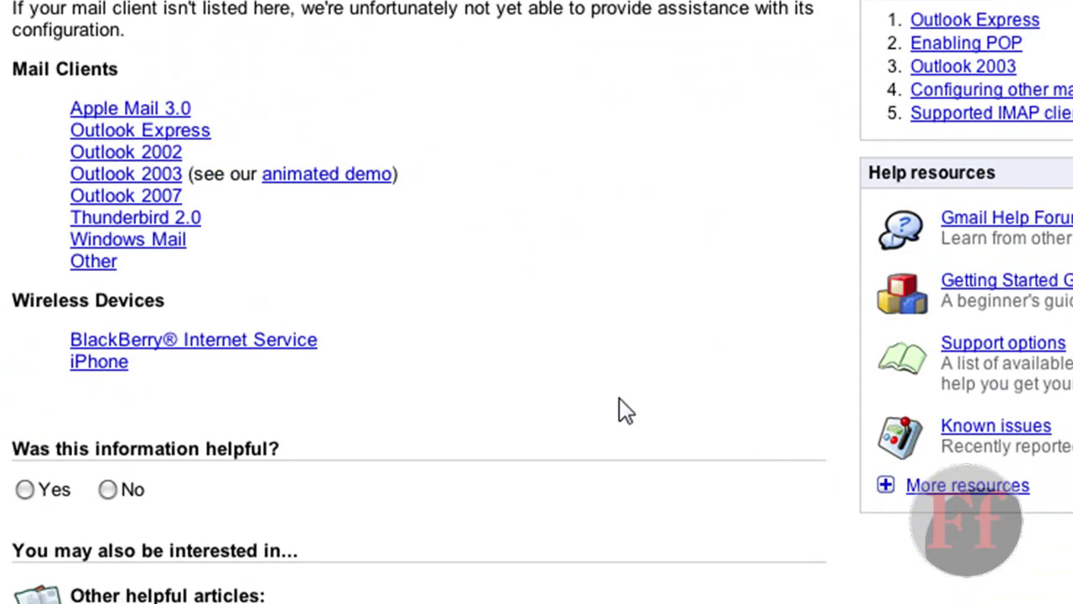
{"action": "scroll", "coordinate": [730, 394], "scroll_direction": "up", "scroll_amount": 3}
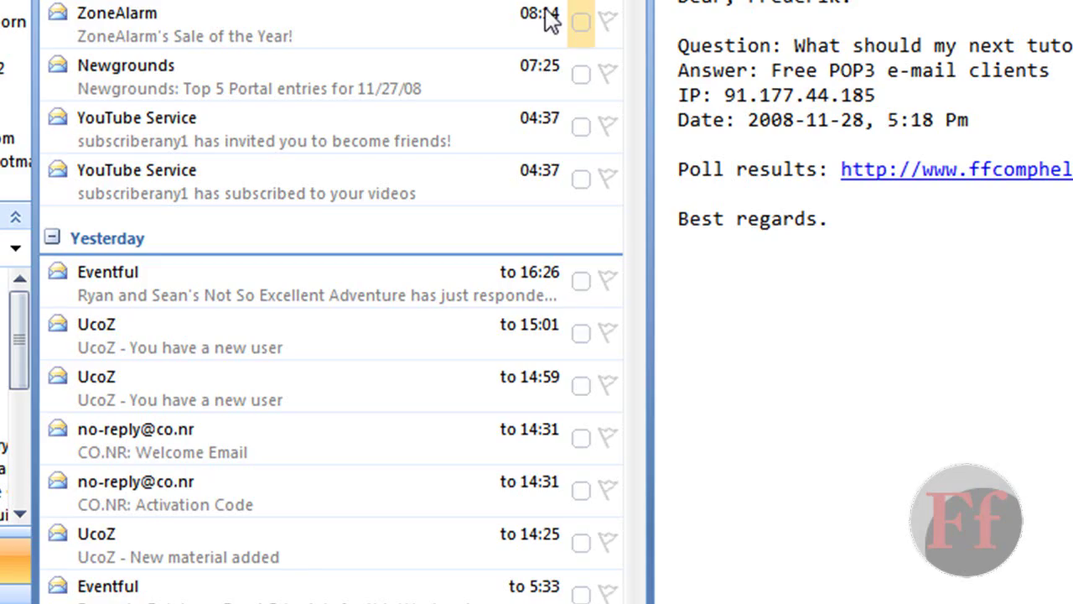
{"action": "key", "text": "alt+t"}
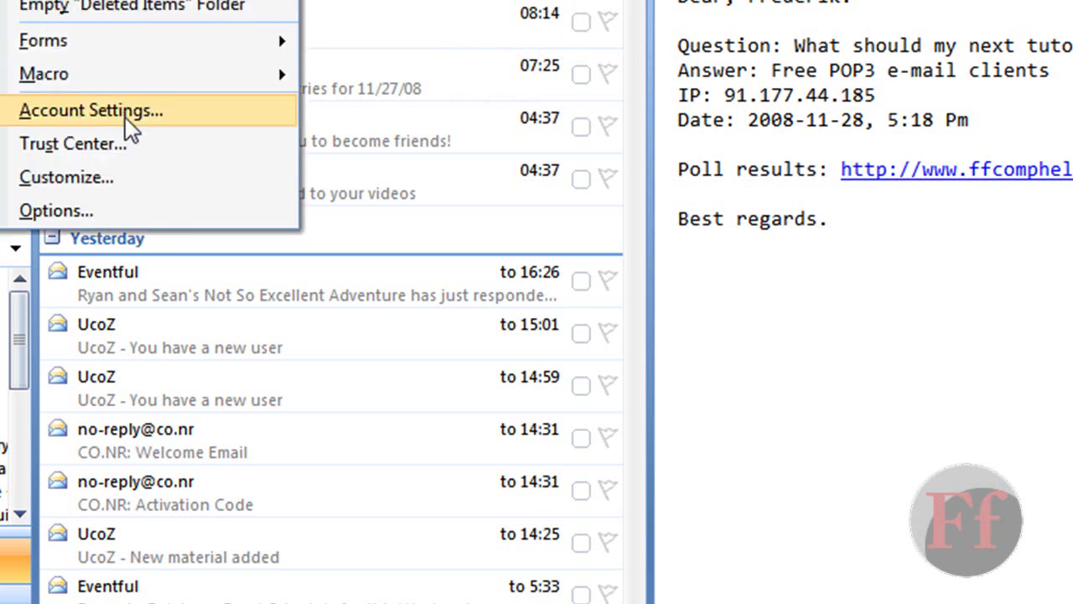
{"action": "left_click", "coordinate": [124, 111]}
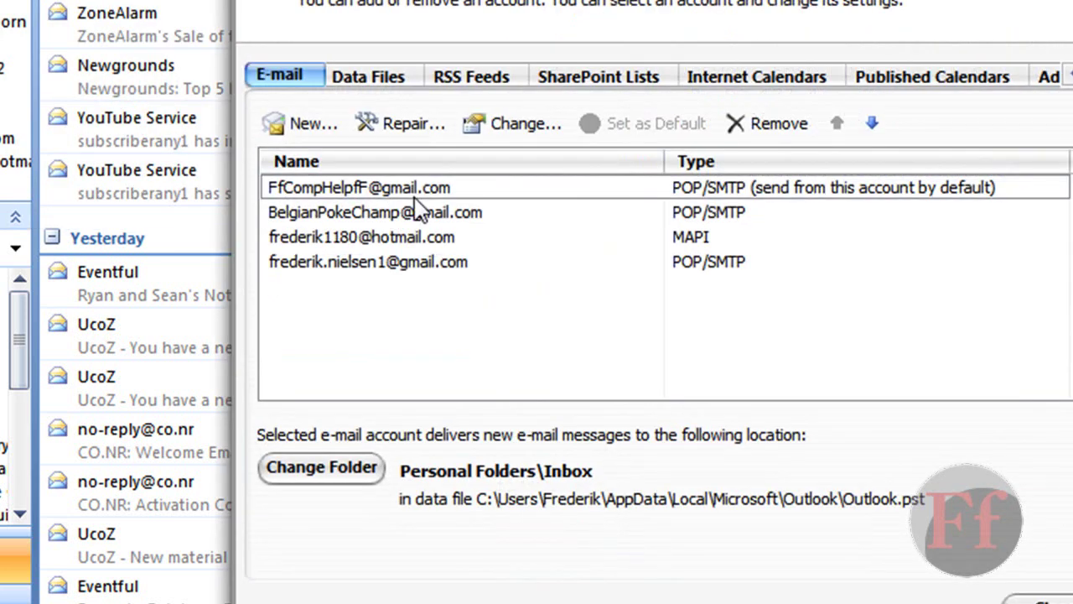
{"action": "left_click", "coordinate": [282, 123]}
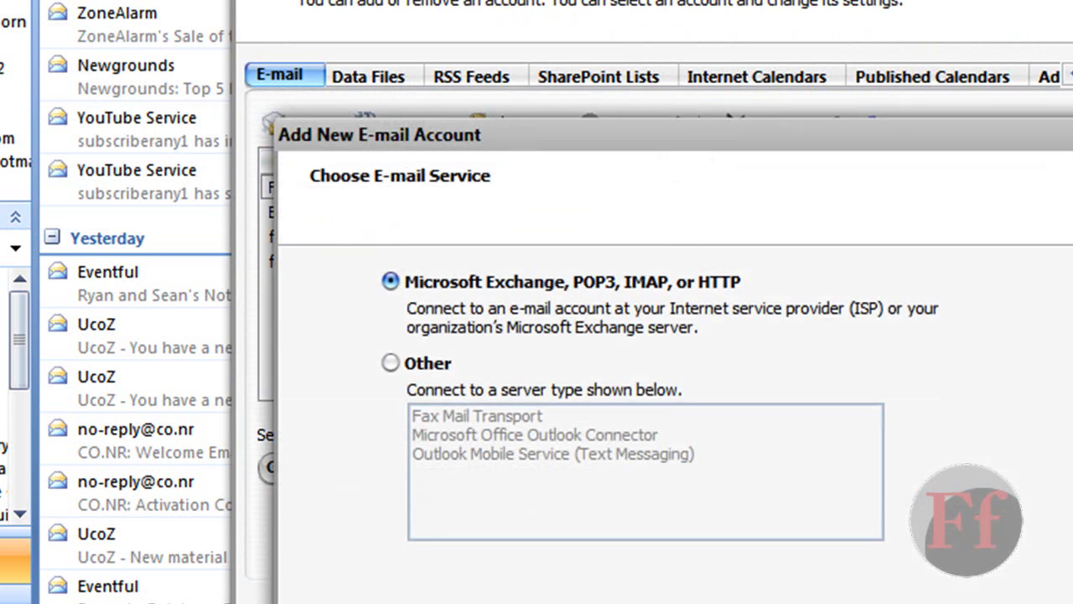
{"action": "key", "text": "Return"}
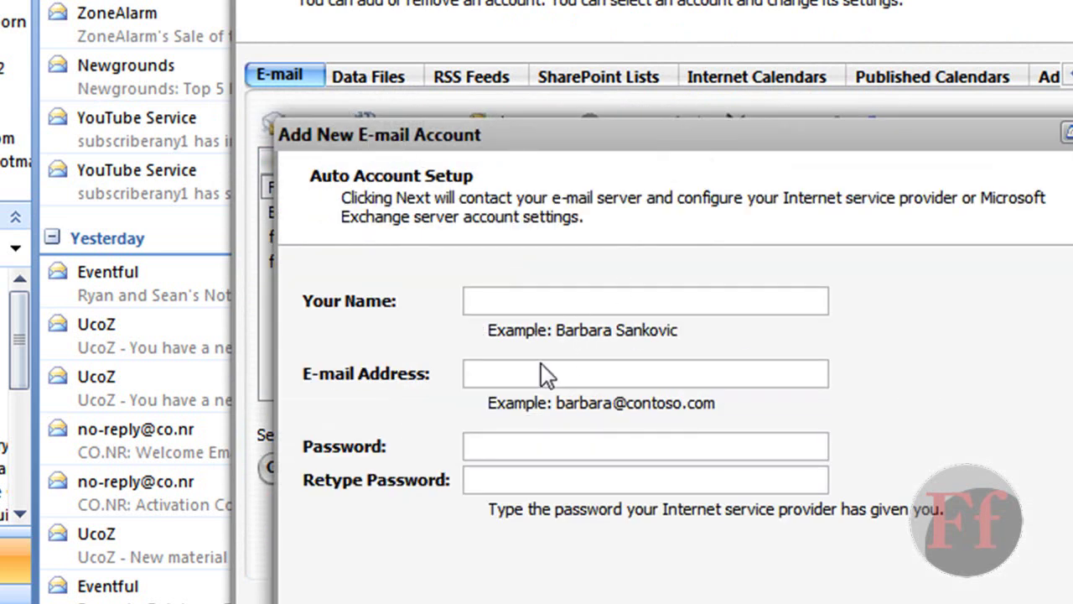
{"action": "left_click", "coordinate": [677, 377]}
{"action": "left_click", "coordinate": [496, 445]}
{"action": "left_click", "coordinate": [496, 481]}
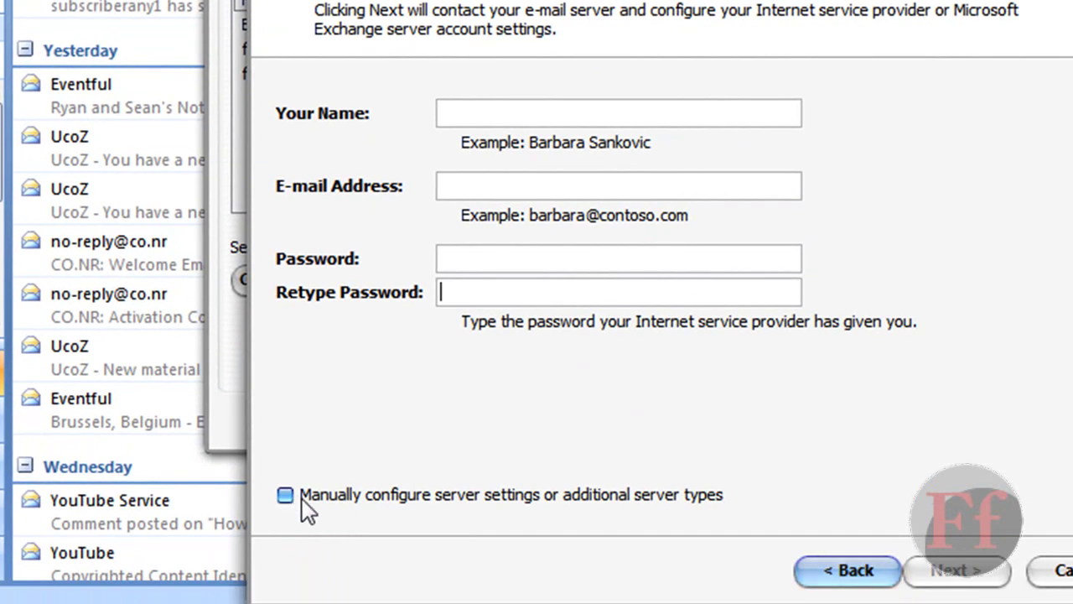
{"action": "left_click", "coordinate": [1054, 570]}
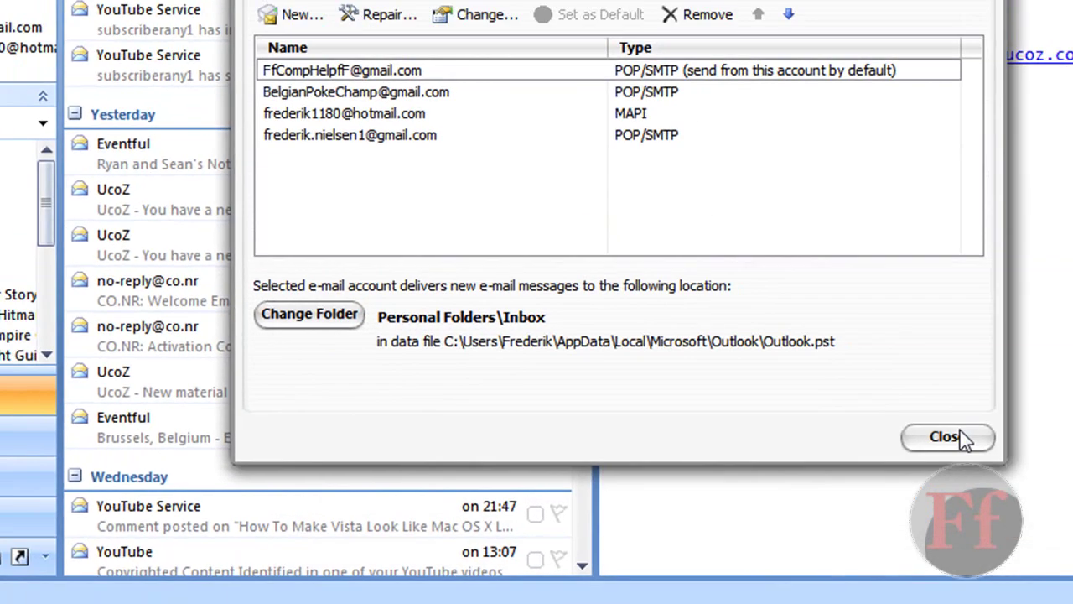
{"action": "left_click", "coordinate": [946, 437]}
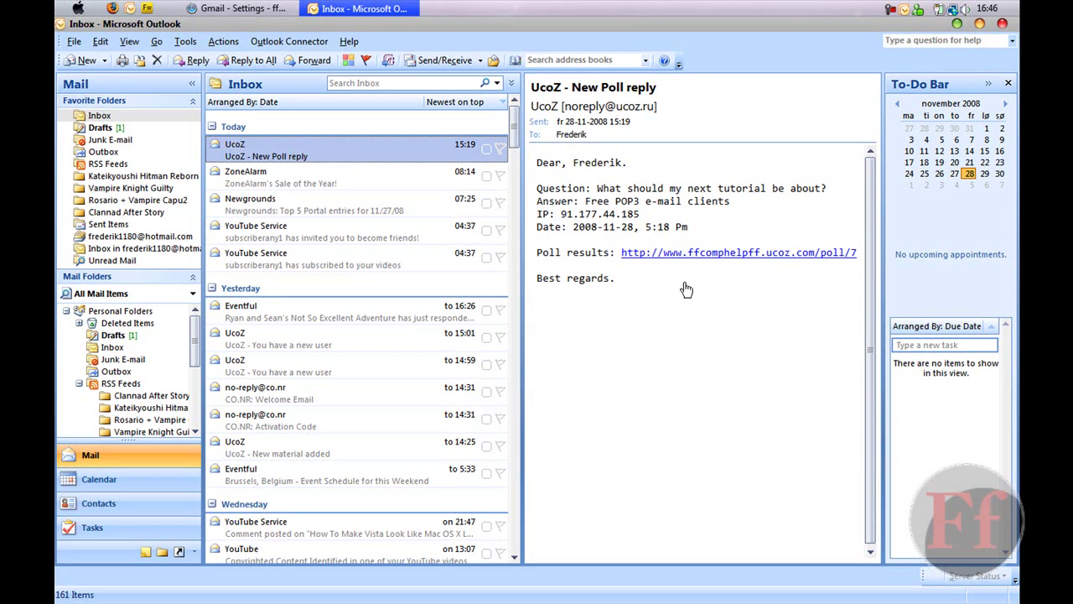
{"action": "left_click_drag", "start_coordinate": [646, 214], "coordinate": [671, 190]}
{"action": "left_click", "coordinate": [671, 189]}
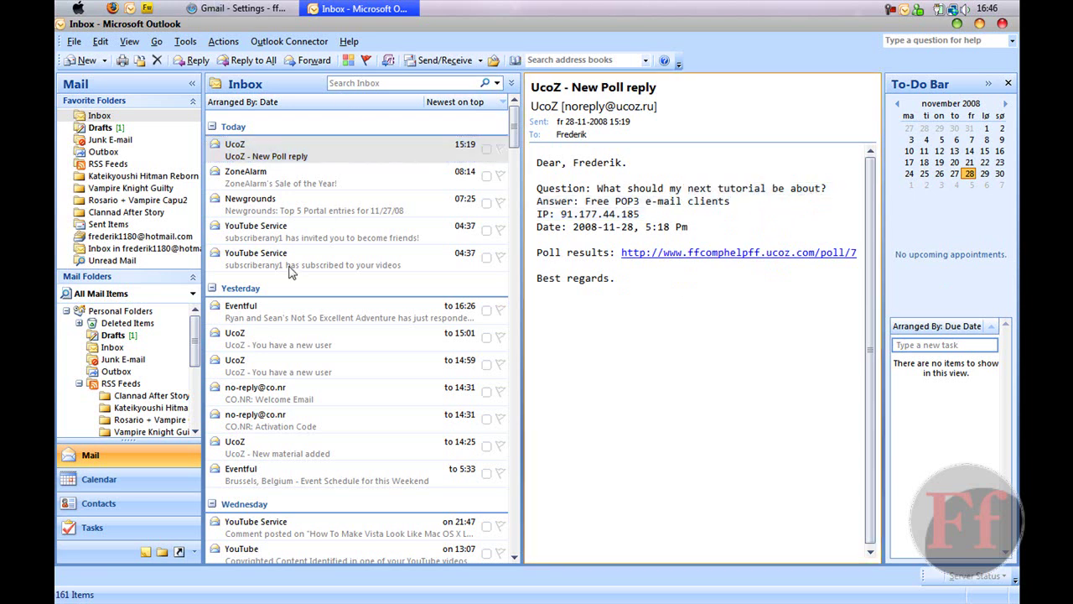